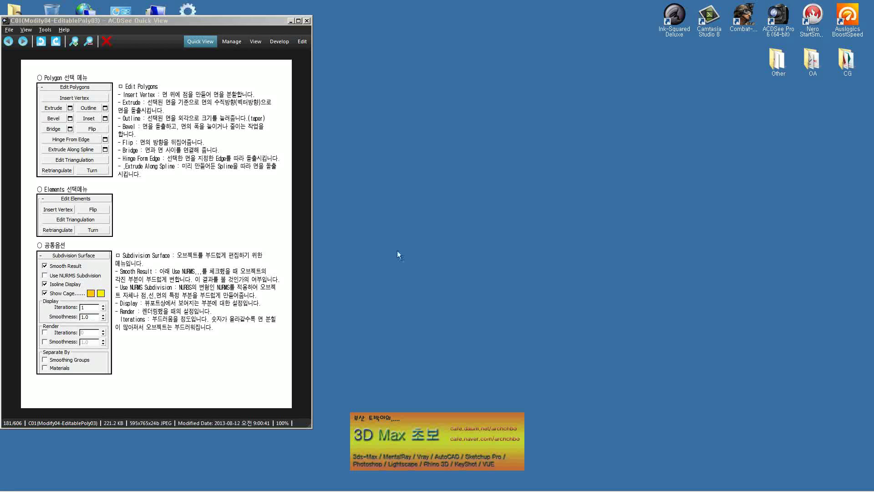
Open the Ink-Squared Deluxe annotation toolbar, move it aside, and bring 3ds Max back up
double_click(673, 37)
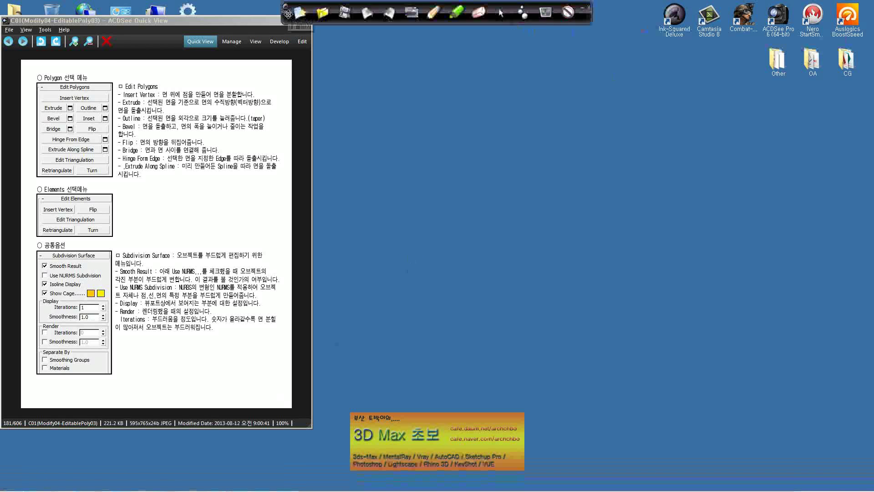
mouse_move(288, 14)
mouse_down()
mouse_move(532, 14)
mouse_move(484, 14)
mouse_up()
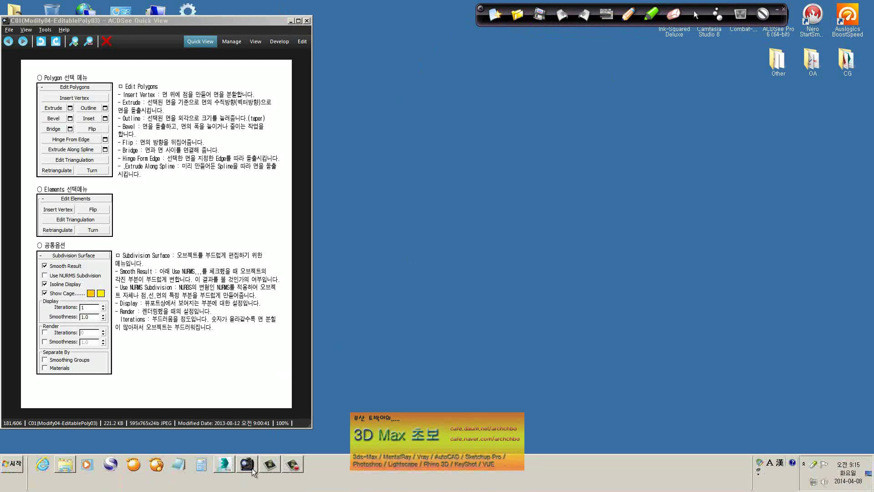
click(237, 468)
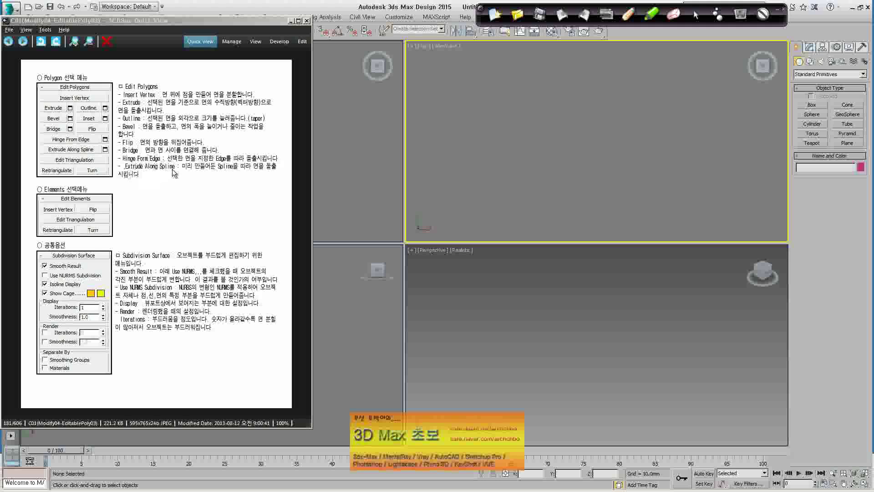
Create Box001 sized about 214 × 270 × 172 mm in the scene
click(821, 108)
drag(480, 87, 680, 198)
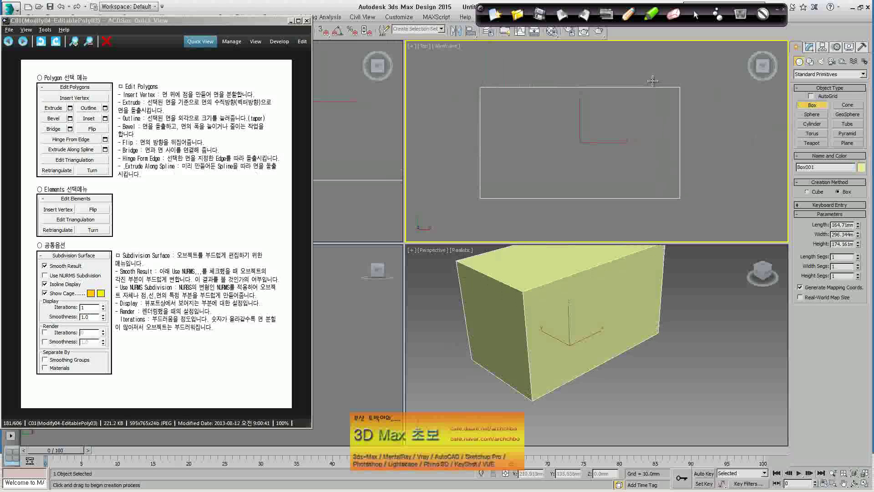
middle_drag(597, 321, 601, 355)
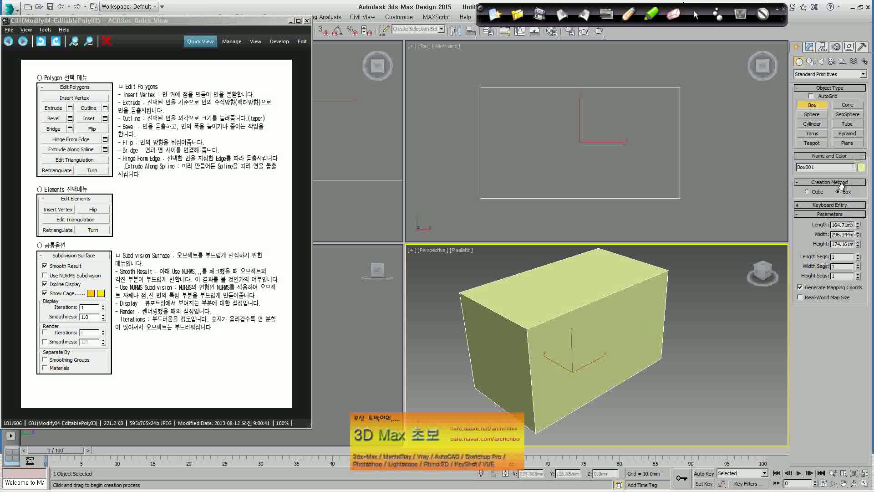
drag(859, 246, 858, 217)
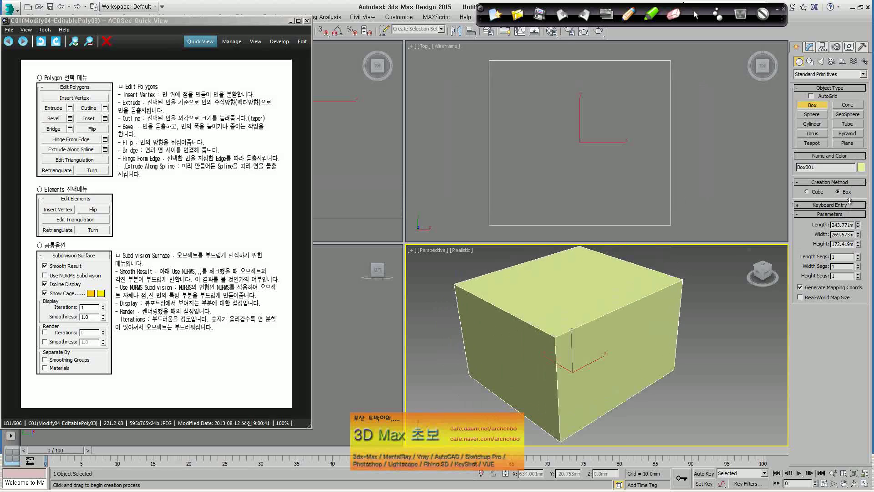
Set the box's Length, Width and Height Segs to 3 each
click(859, 256)
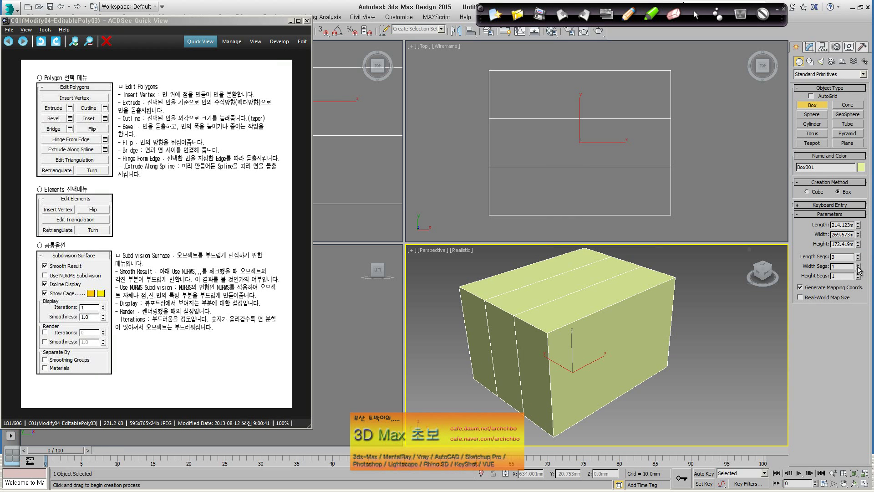
click(858, 264)
click(858, 265)
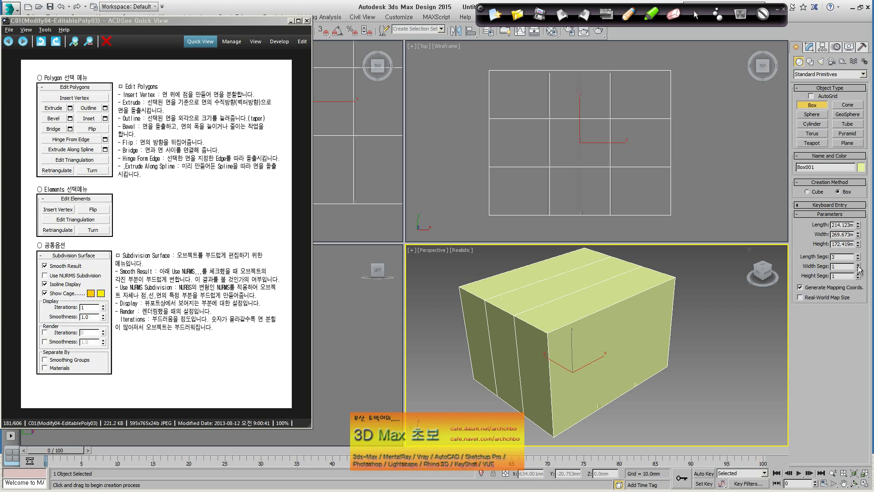
click(858, 274)
click(858, 274)
Convert Box001 to Editable Poly and enter Vertex level
right_click(666, 279)
right_click(626, 302)
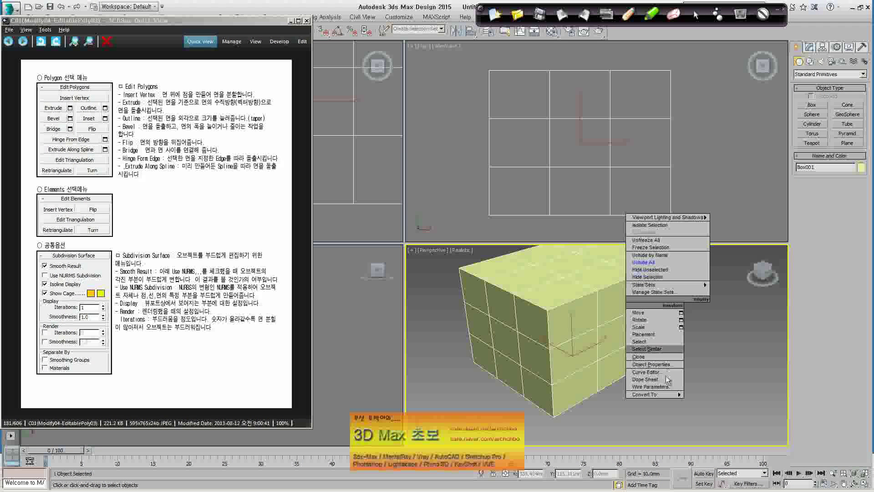
click(711, 401)
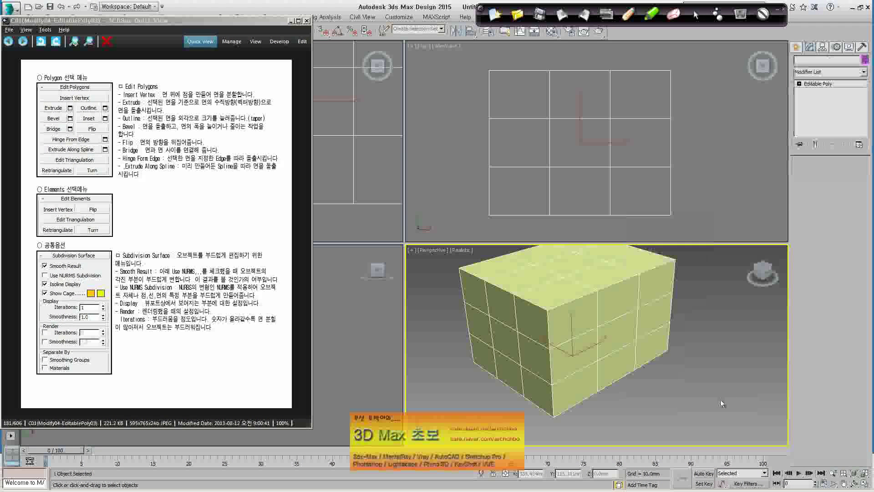
click(799, 84)
Select the inner vertex columns in Top view and scale them outward along X
click(562, 139)
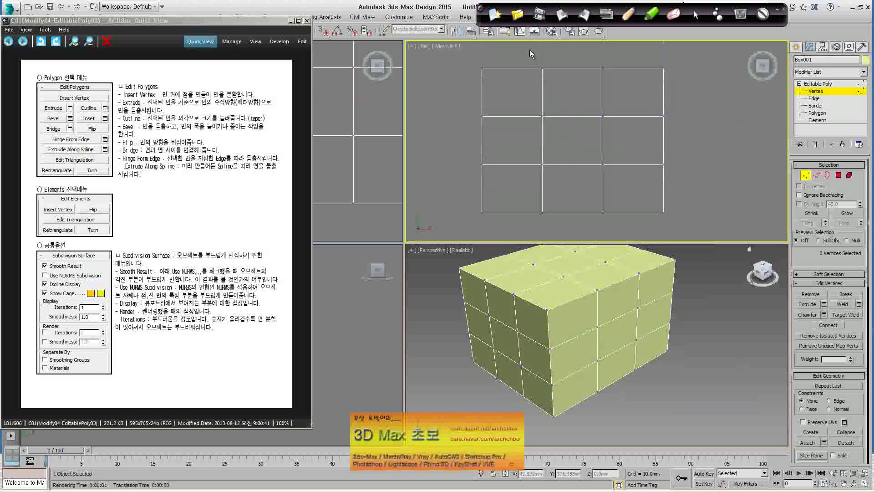
drag(529, 51, 627, 241)
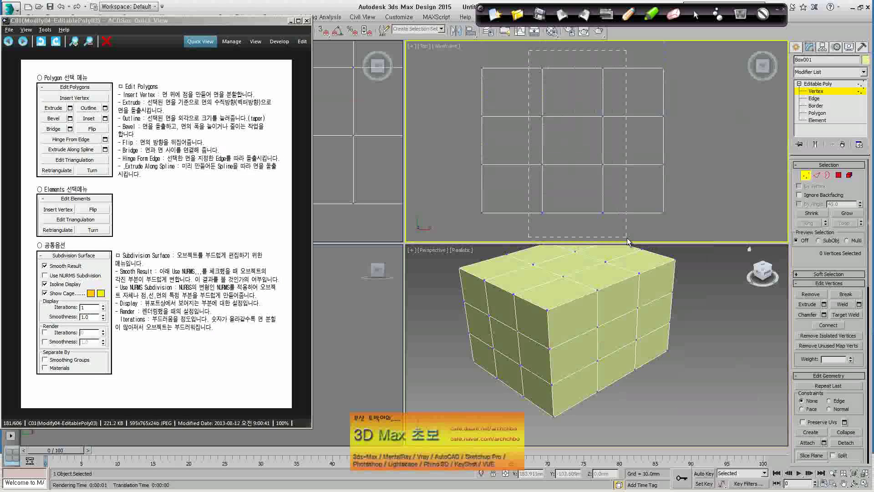
drag(269, 24, 266, 132)
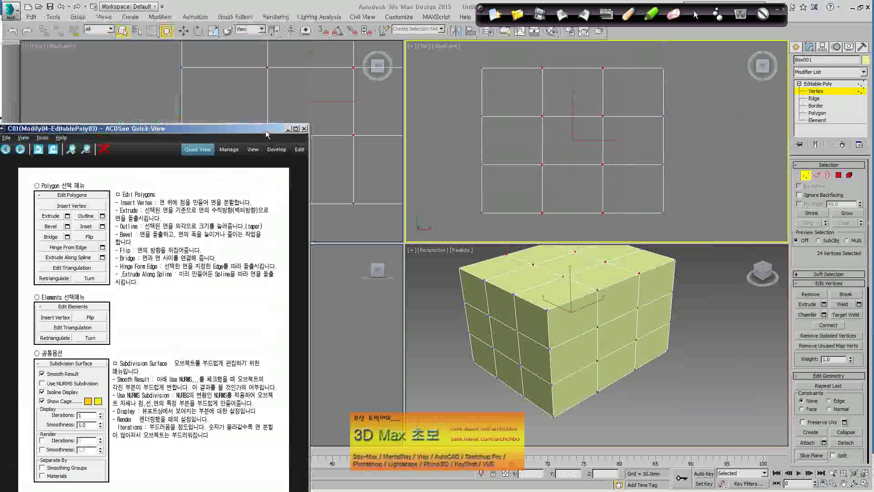
click(214, 31)
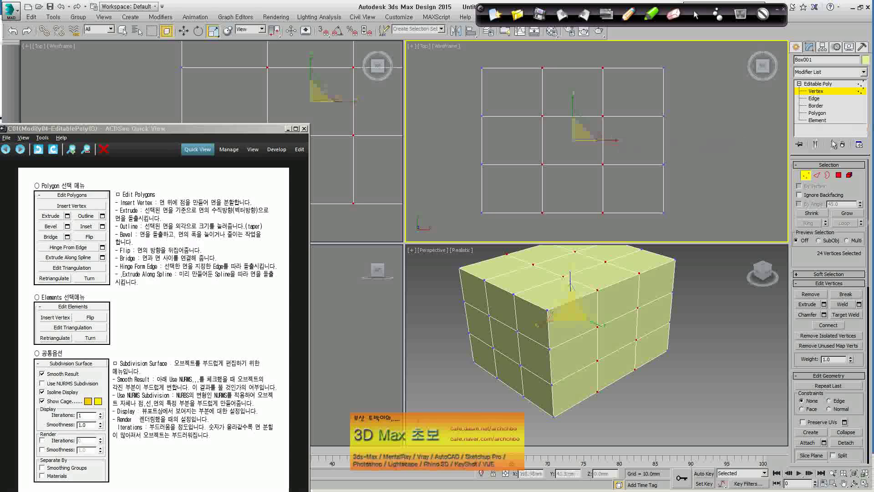
drag(610, 139, 647, 142)
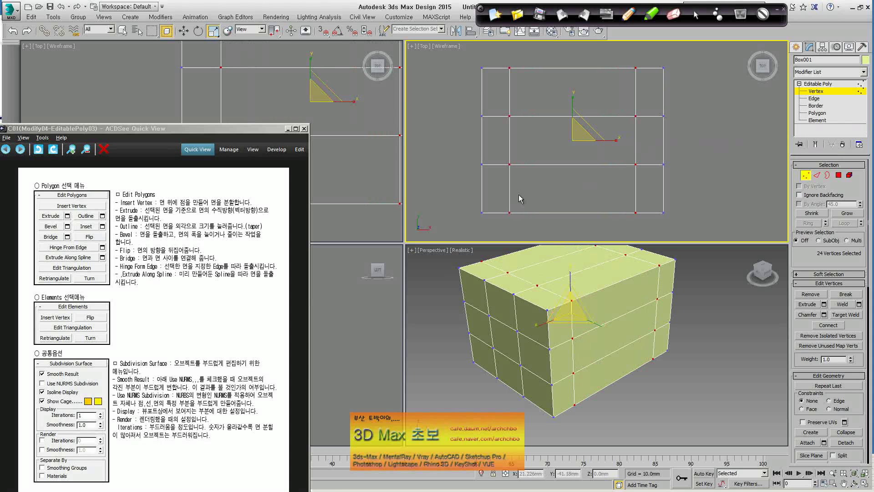
Select the back row of vertices with the move tool active in Perspective
middle_drag(521, 199, 541, 158)
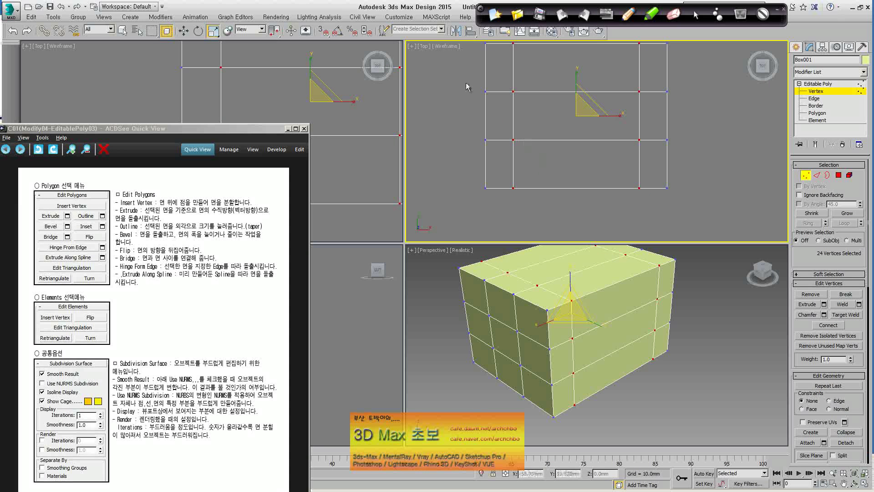
mouse_move(467, 87)
mouse_down()
mouse_move(760, 159)
mouse_move(734, 109)
mouse_up()
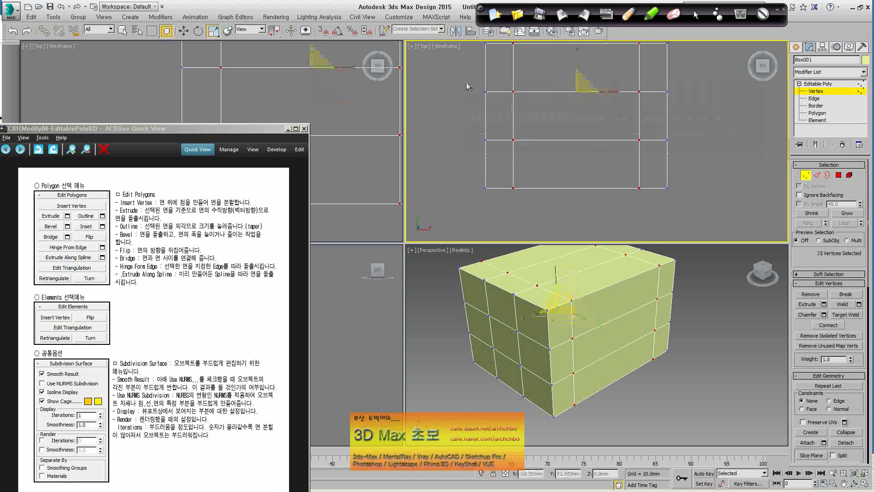
middle_drag(592, 97, 591, 129)
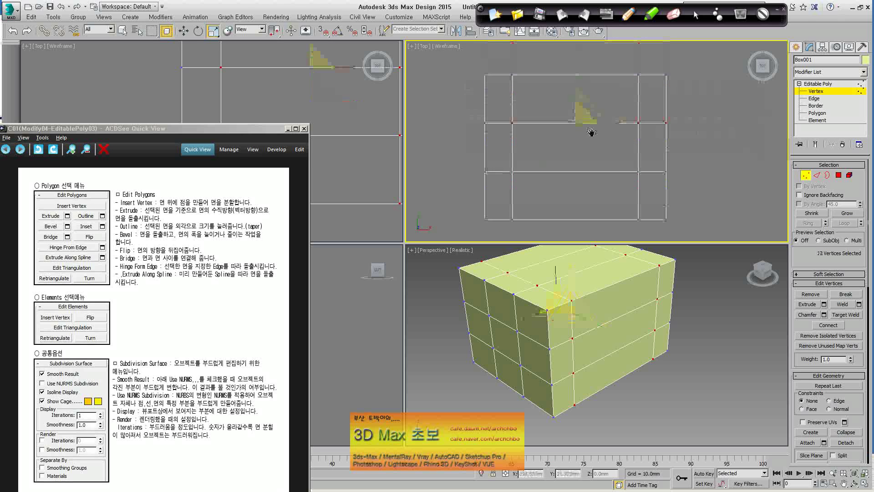
click(183, 32)
click(705, 321)
alt+middle_drag(706, 321, 700, 340)
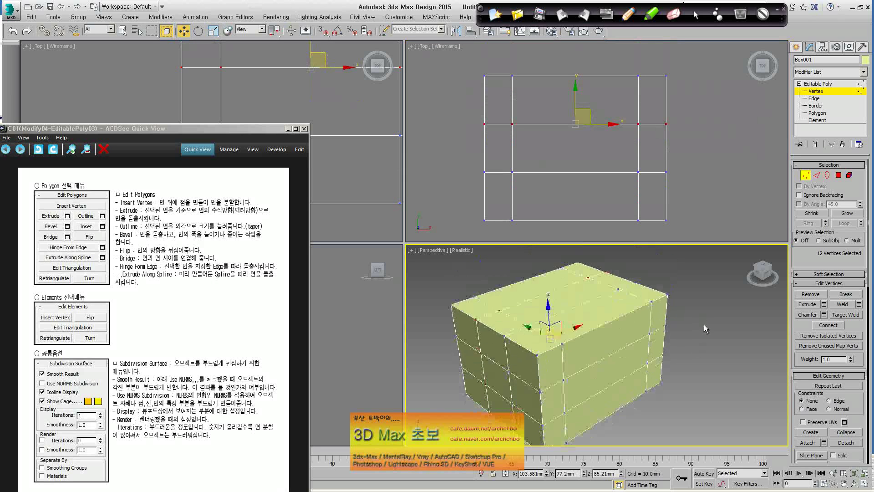
click(838, 175)
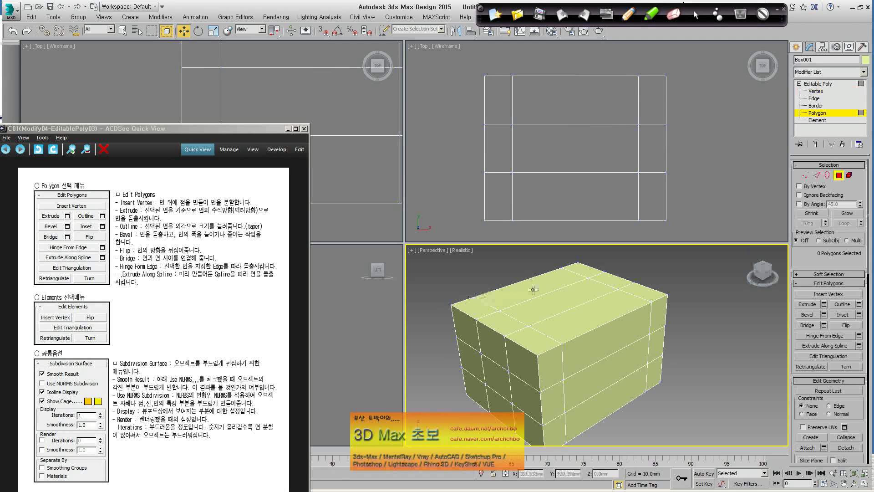
click(535, 288)
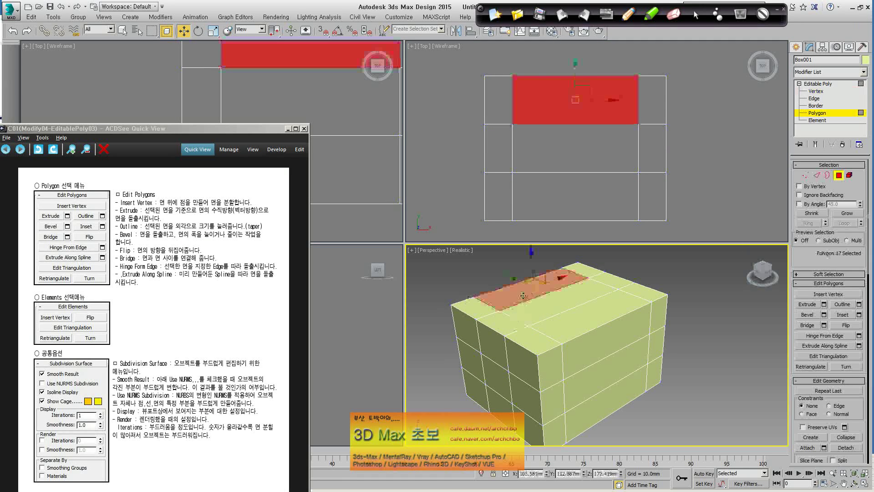
ctrl+click(483, 312)
ctrl+click(586, 273)
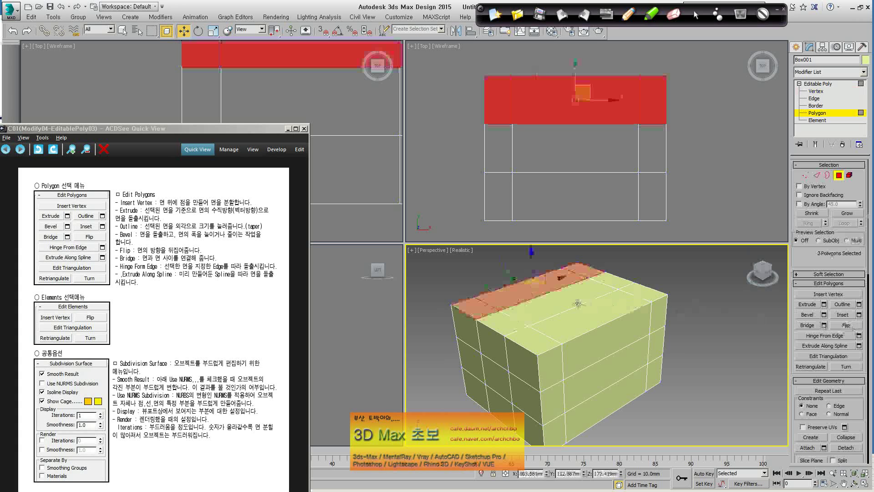
click(825, 305)
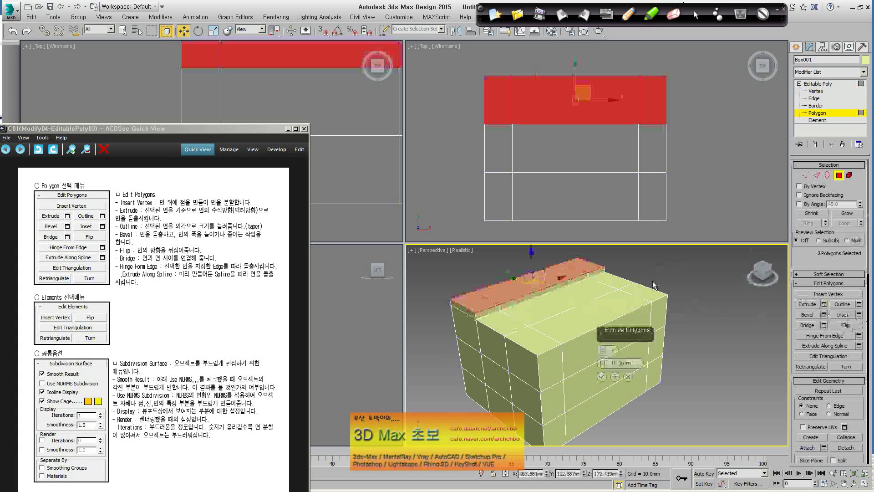
drag(603, 363, 606, 285)
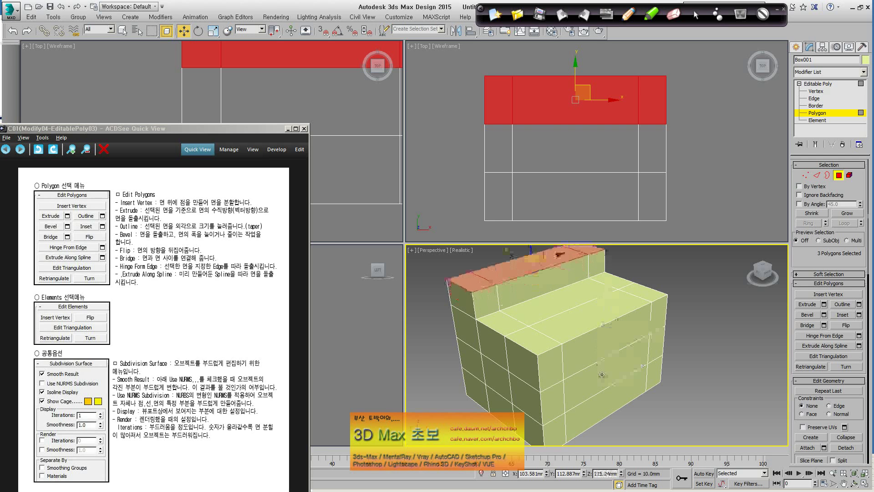
click(601, 376)
click(564, 304)
ctrl+click(577, 328)
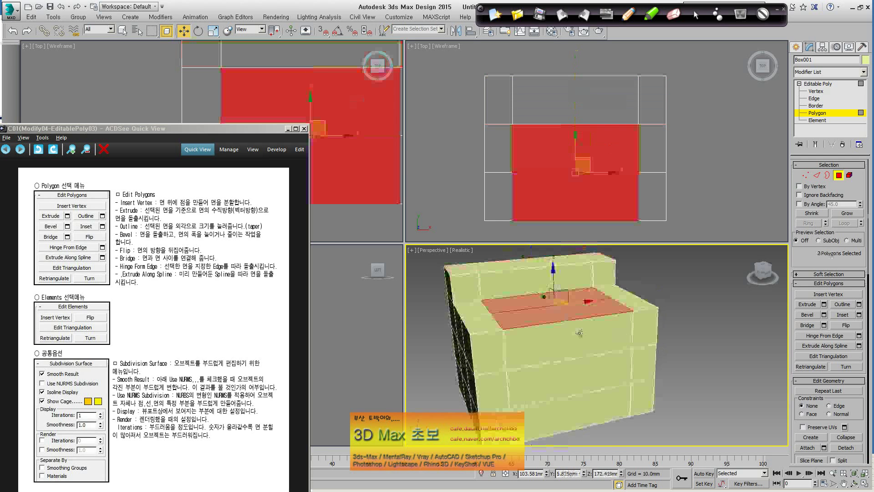
alt+middle_drag(632, 340, 637, 313)
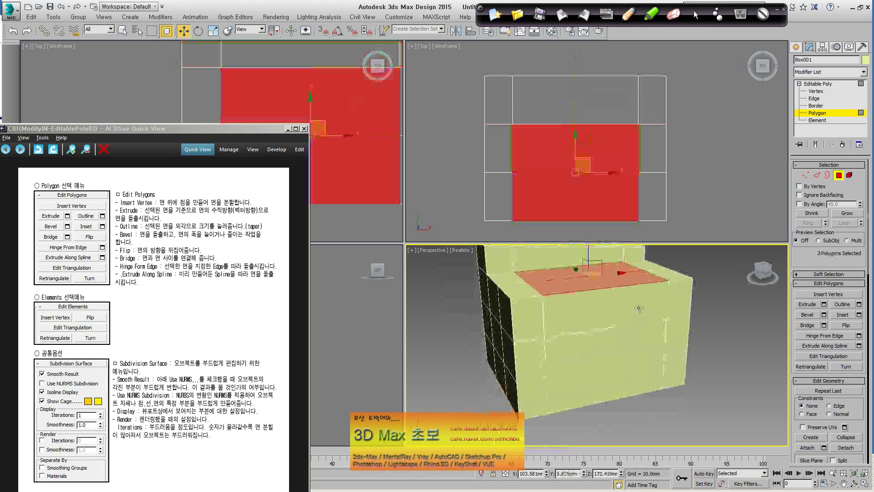
key(ctrl+d)
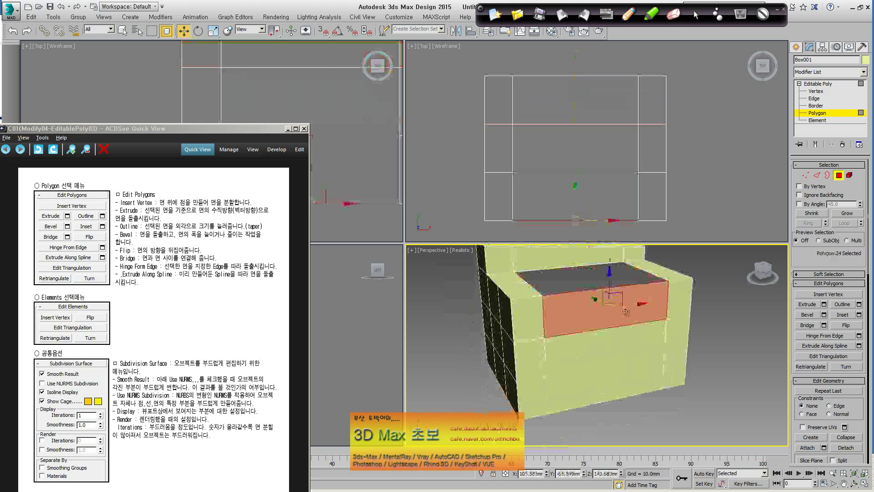
mouse_move(662, 324)
alt+middle_down()
mouse_move(755, 316)
mouse_move(685, 341)
mouse_move(659, 315)
mouse_move(667, 312)
mouse_move(599, 301)
mouse_move(538, 323)
mouse_move(696, 295)
mouse_move(582, 320)
mouse_move(612, 321)
mouse_move(499, 324)
mouse_move(592, 314)
alt+middle_up()
key(ctrl+z)
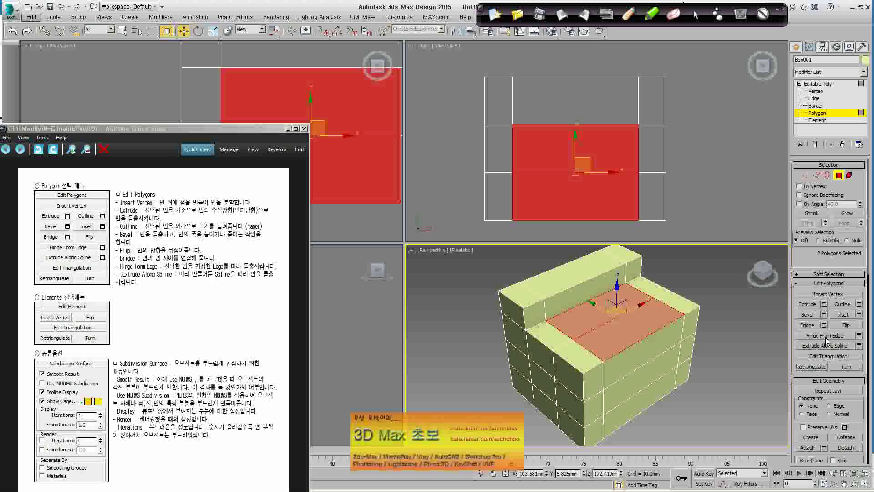
click(606, 16)
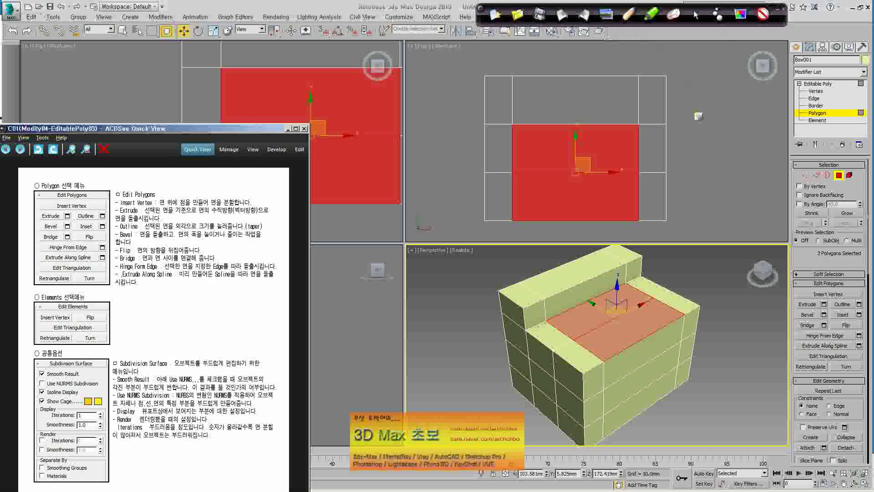
mouse_move(689, 100)
mouse_down()
mouse_move(723, 132)
mouse_move(763, 116)
mouse_up()
mouse_move(692, 137)
mouse_down()
mouse_move(706, 156)
mouse_move(732, 157)
mouse_up()
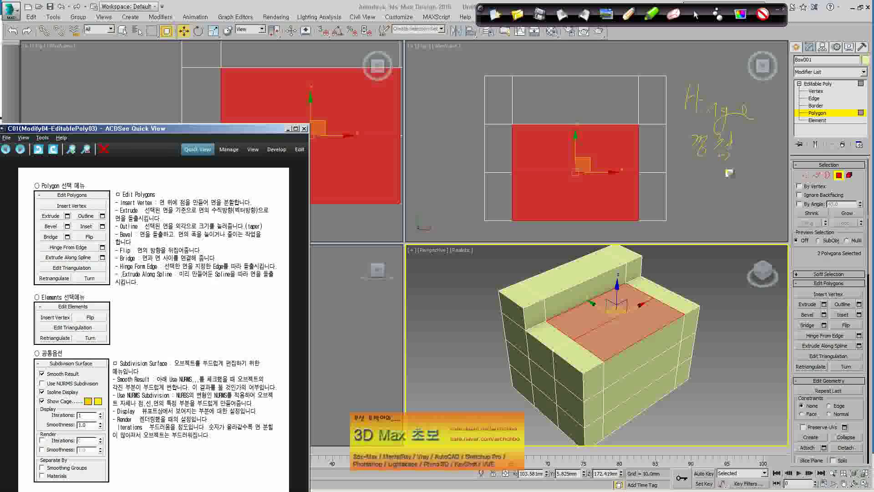
drag(700, 183, 713, 184)
mouse_move(701, 191)
mouse_down()
mouse_move(723, 199)
mouse_move(763, 182)
mouse_move(756, 207)
mouse_move(780, 195)
mouse_move(774, 202)
mouse_up()
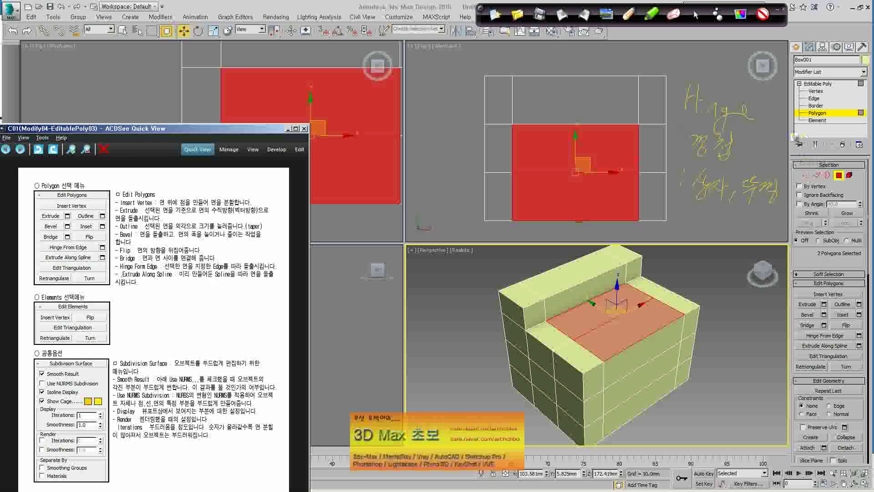
drag(762, 116, 694, 122)
drag(655, 93, 783, 135)
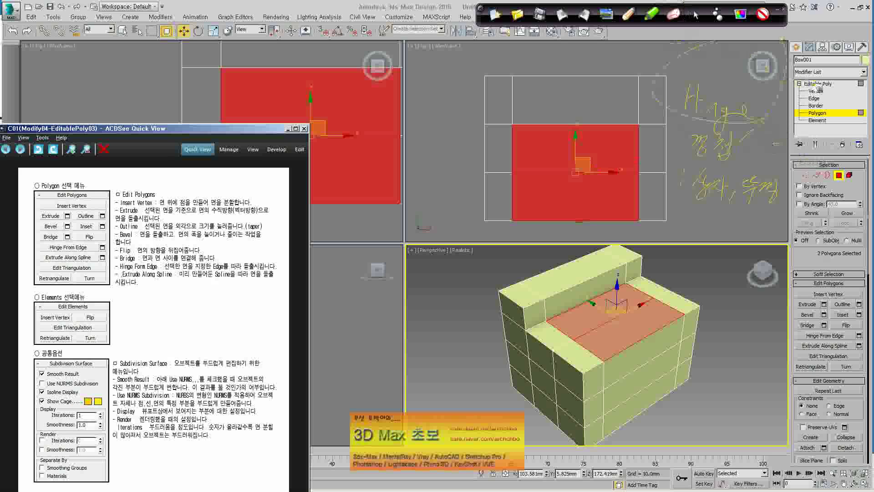
click(628, 17)
click(496, 15)
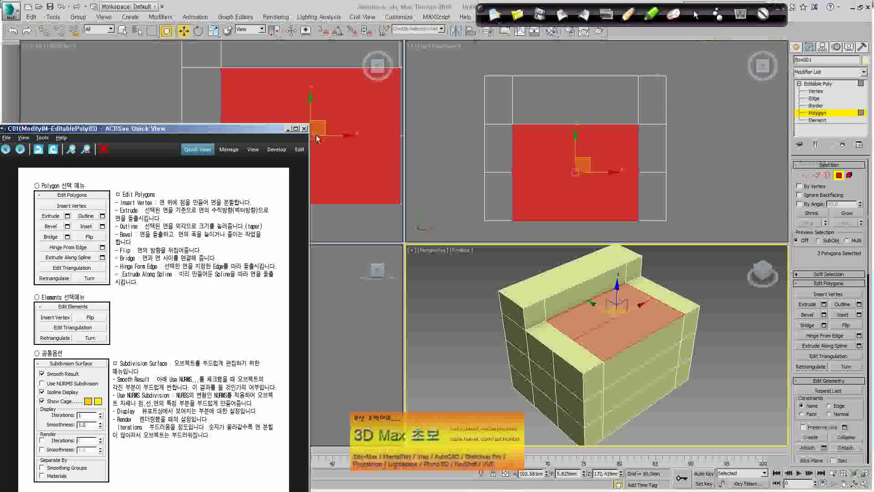
click(697, 16)
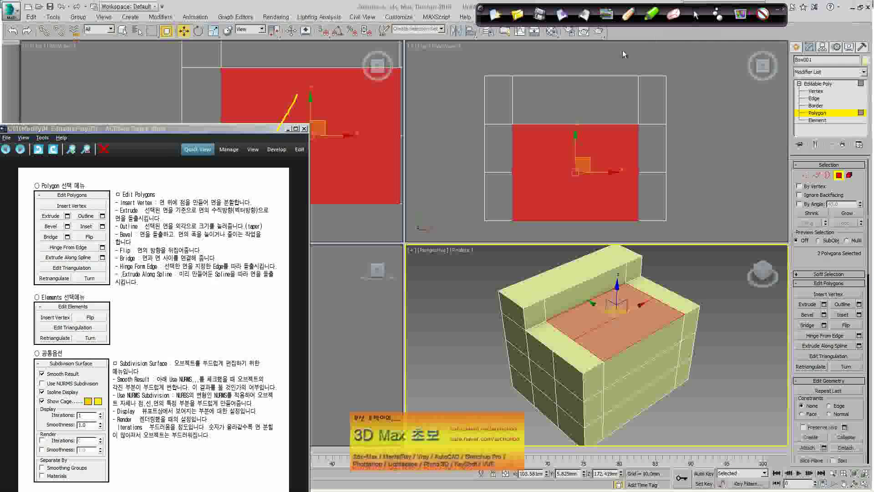
Orbit the Perspective view and try selecting the box's top and front polygons
drag(245, 130, 279, 42)
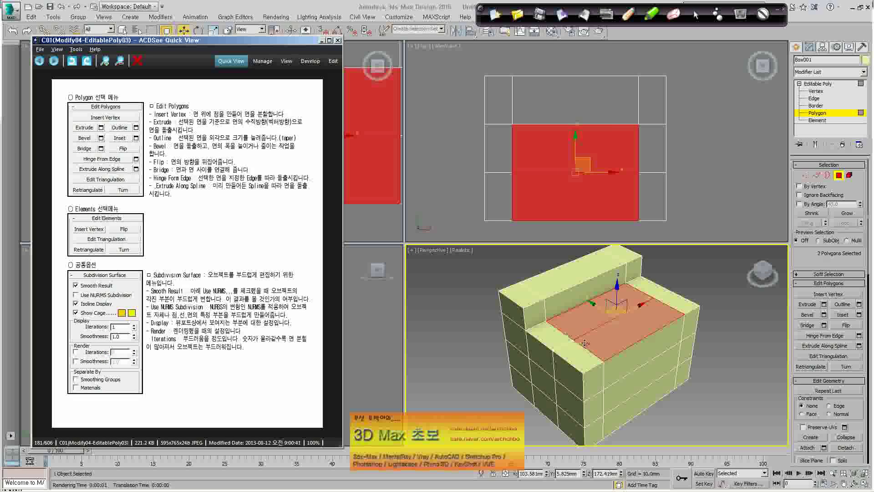
alt+middle_drag(477, 329, 588, 325)
click(587, 324)
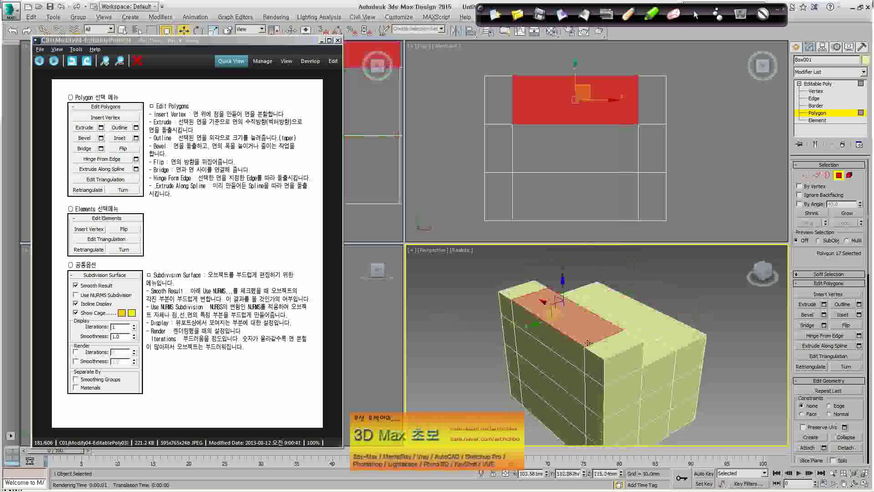
alt+middle_drag(585, 343, 596, 335)
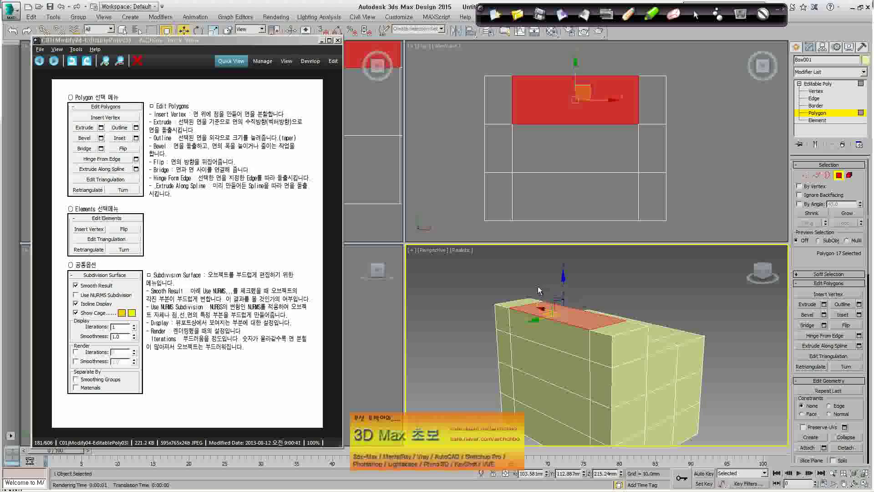
click(549, 347)
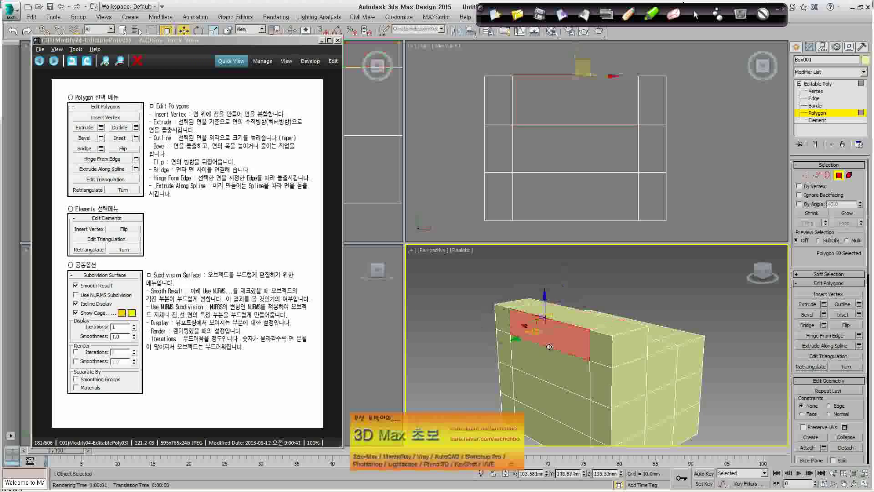
Briefly try a top edge, then select top-middle Polygon 17 at Polygon level
click(801, 97)
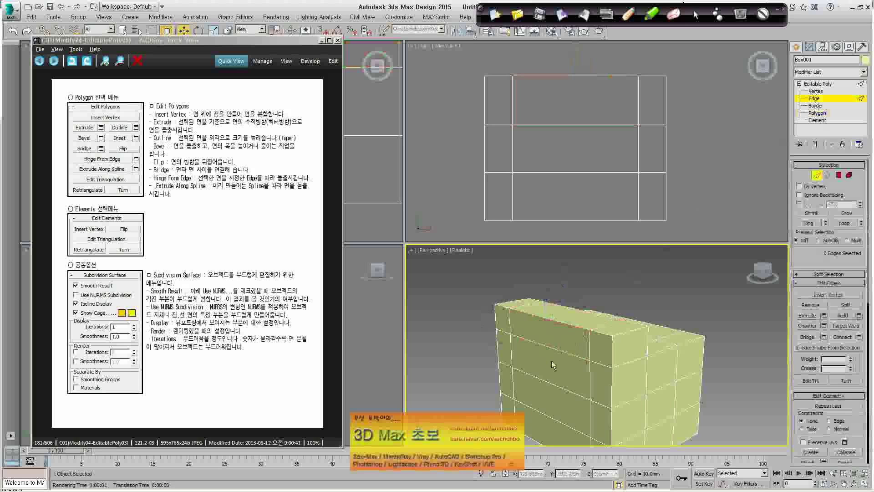
click(580, 320)
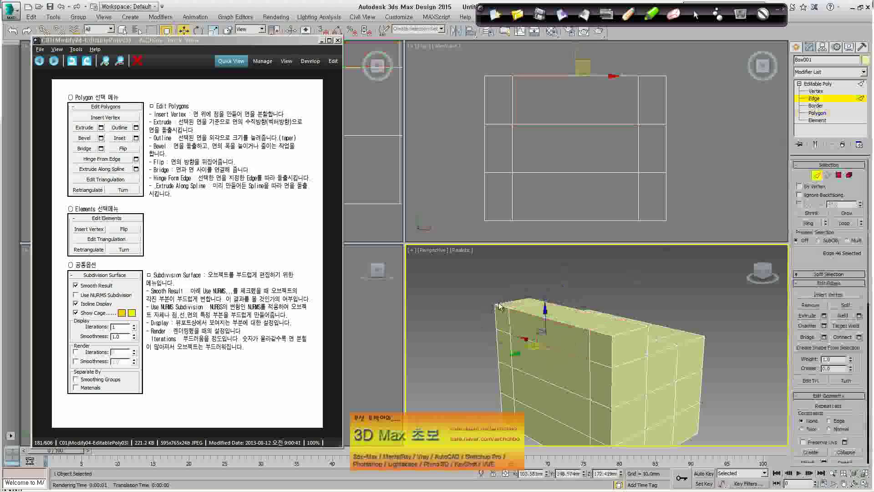
click(751, 223)
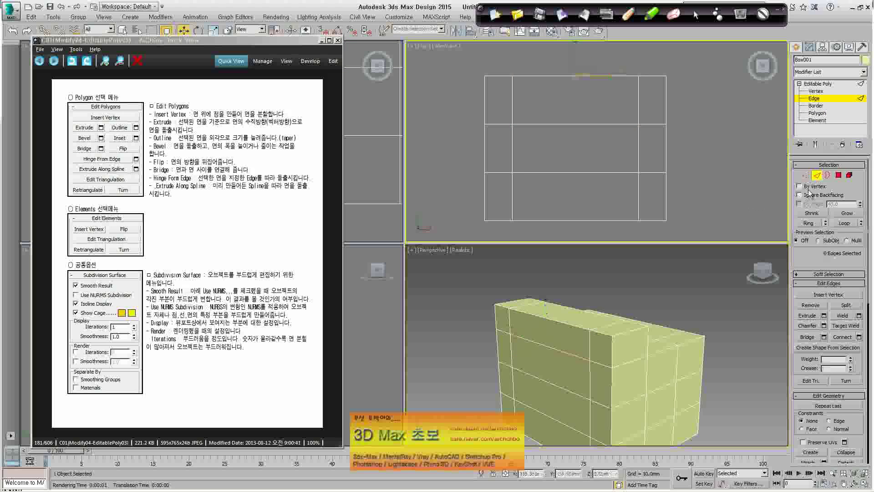
click(837, 176)
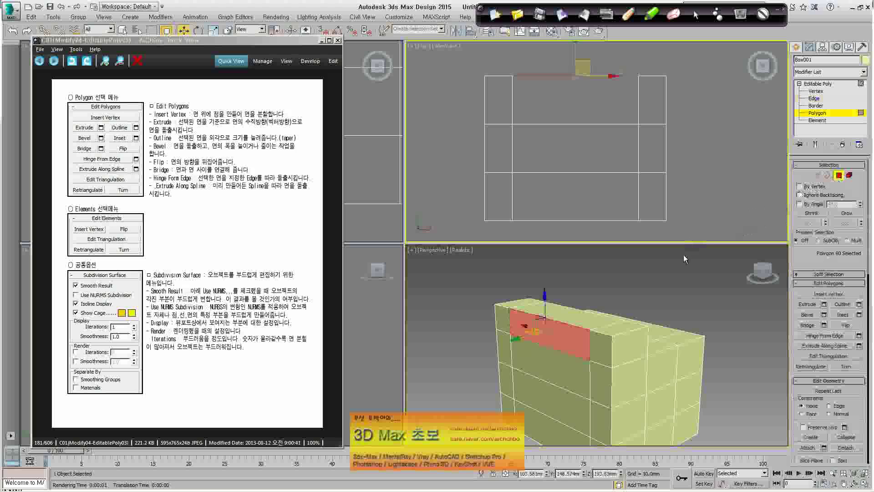
alt+middle_drag(628, 336, 617, 329)
click(617, 328)
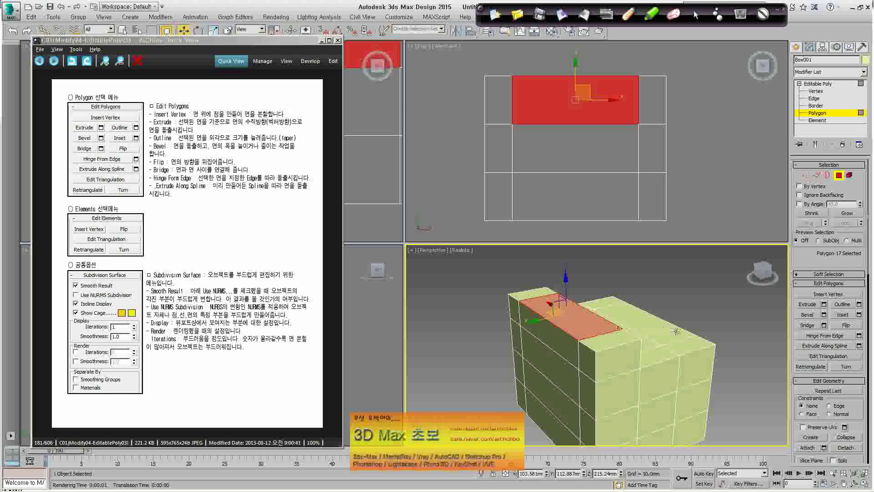
click(859, 337)
alt+middle_drag(585, 321, 622, 346)
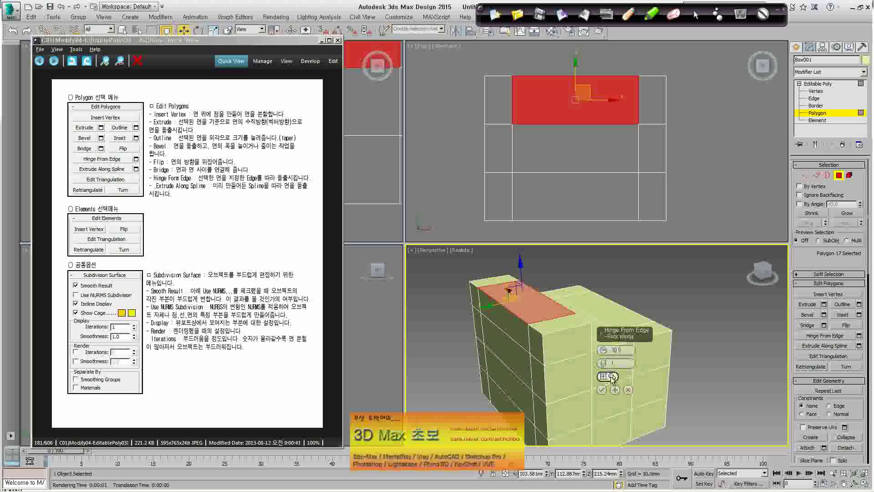
drag(297, 96, 278, 131)
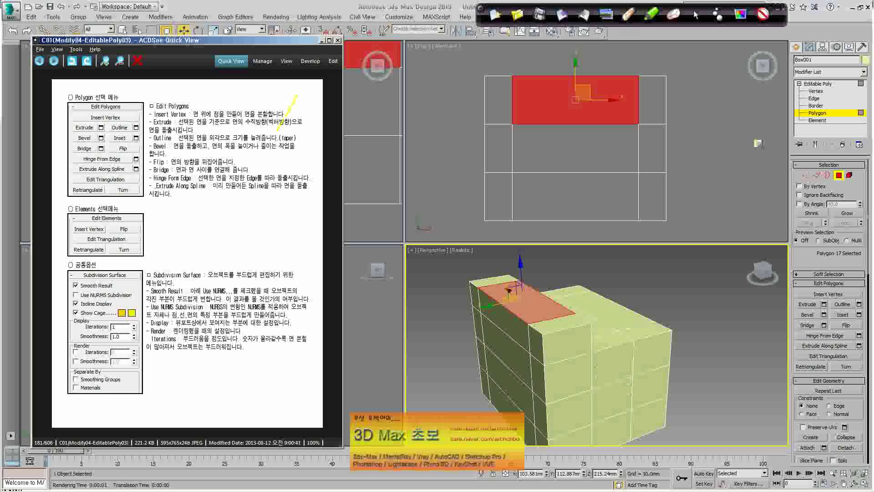
mouse_move(698, 134)
mouse_down()
mouse_move(742, 109)
mouse_move(756, 130)
mouse_up()
drag(666, 160, 770, 150)
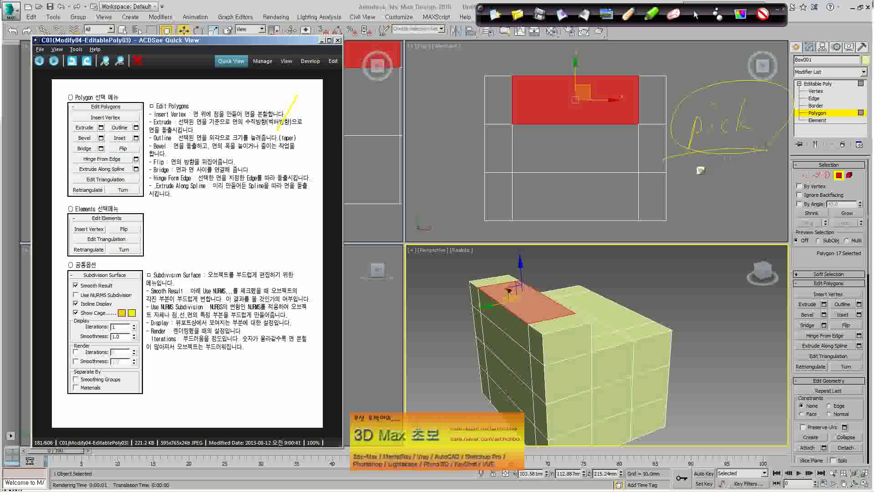
mouse_move(704, 177)
mouse_down()
mouse_move(746, 191)
mouse_move(775, 186)
mouse_up()
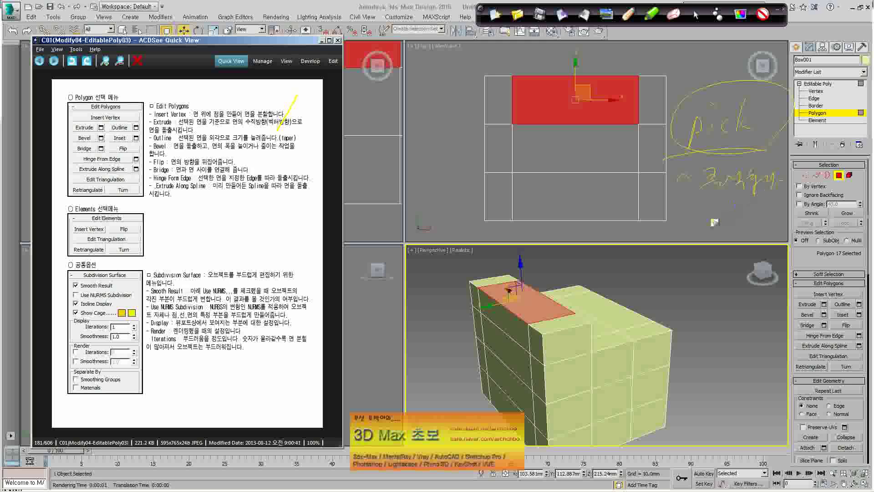
mouse_move(628, 202)
mouse_down()
mouse_move(637, 229)
mouse_move(676, 226)
mouse_move(703, 209)
mouse_move(737, 227)
mouse_move(760, 223)
mouse_up()
mouse_move(624, 251)
mouse_down()
mouse_move(631, 273)
mouse_move(661, 255)
mouse_move(681, 269)
mouse_move(719, 250)
mouse_move(729, 262)
mouse_move(751, 255)
mouse_move(757, 269)
mouse_up()
drag(646, 284, 675, 323)
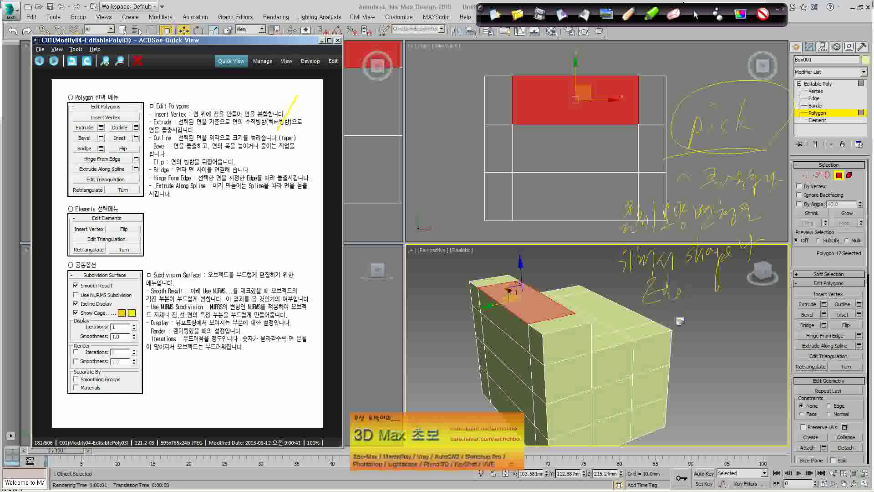
mouse_move(686, 287)
mouse_down()
mouse_move(697, 305)
mouse_move(756, 280)
mouse_move(777, 309)
mouse_up()
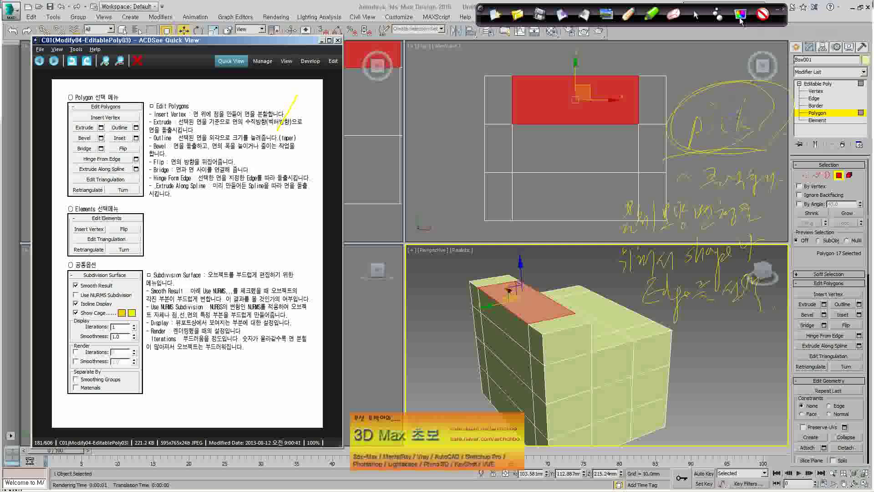
Reopen Hinge From Edge settings and activate Pick Hinge to choose the edge
click(859, 336)
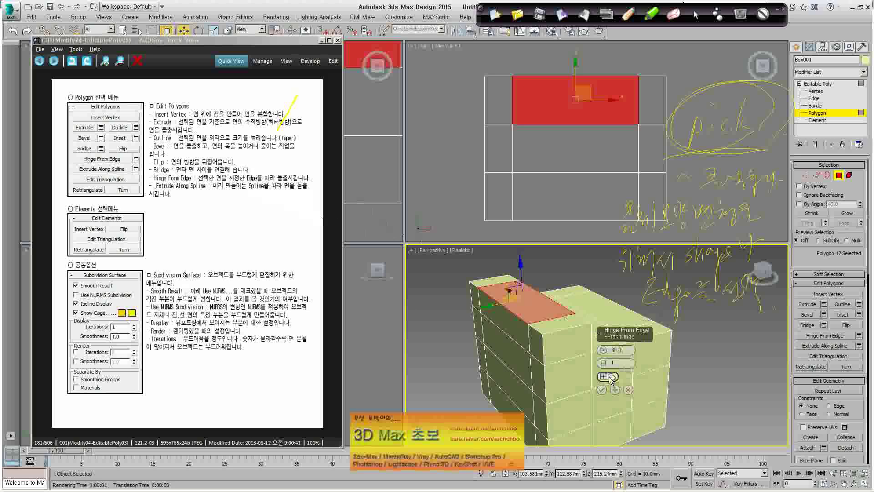
click(610, 378)
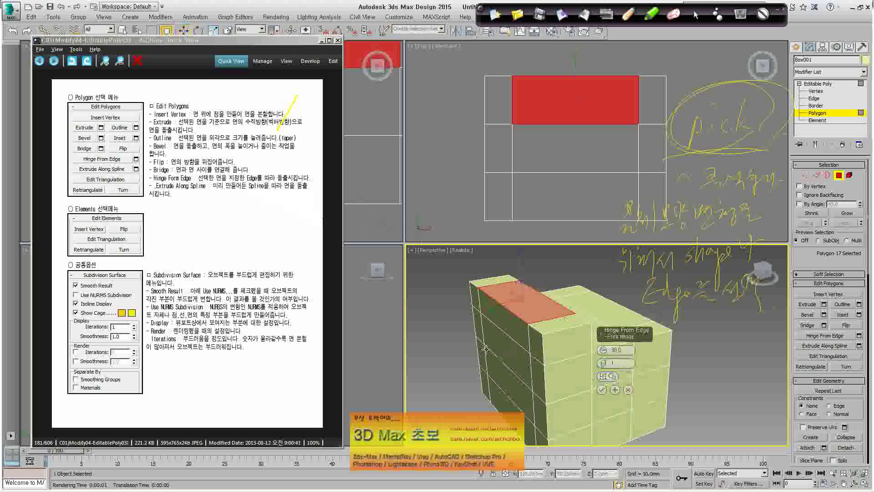